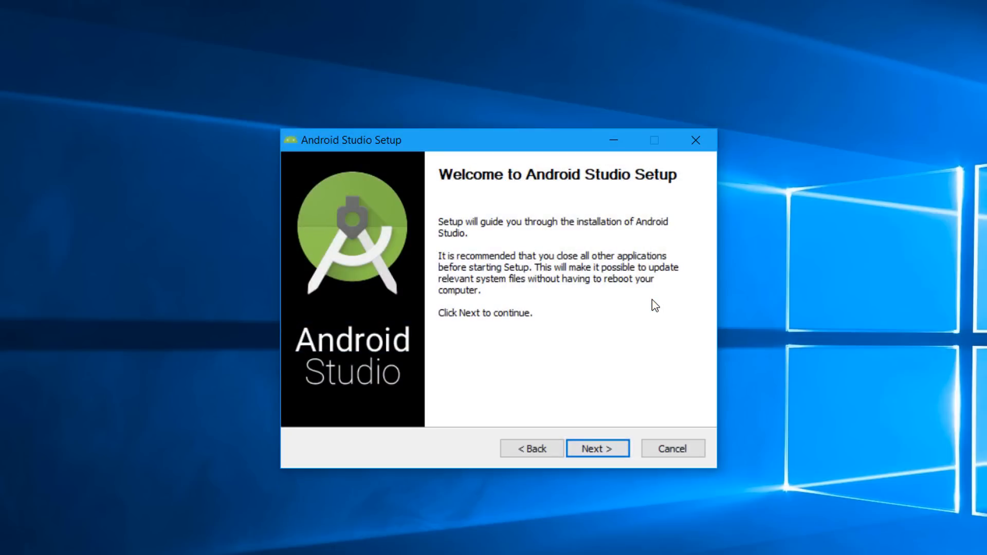
- Accept the license and start installing Android Studio with SDK and AVD at default locations
click(601, 449)
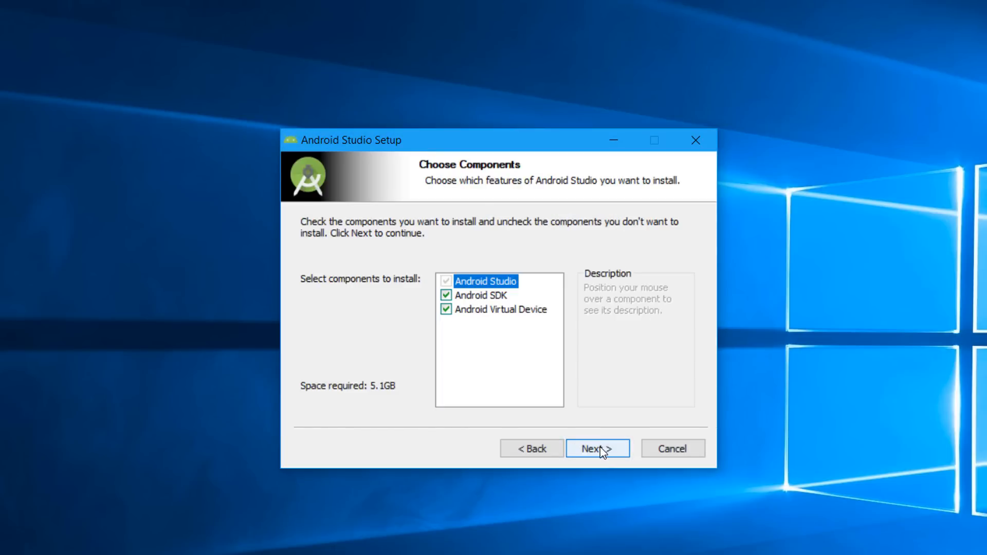
key(Return)
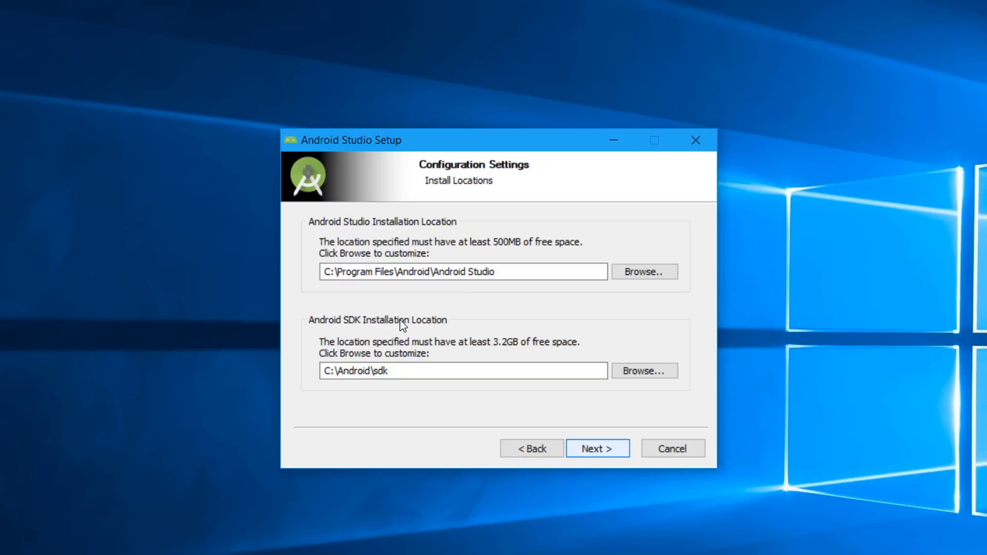
key(Return)
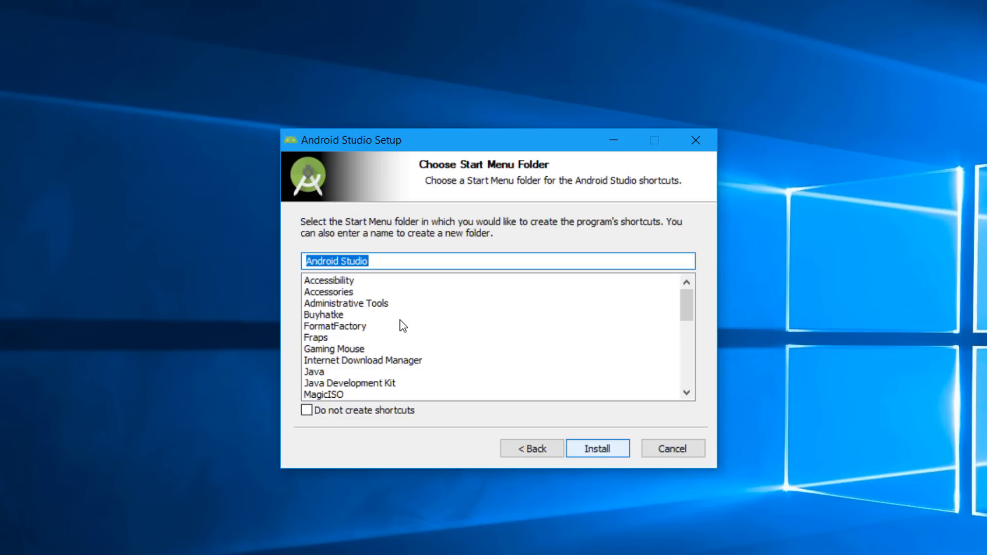
key(Return)
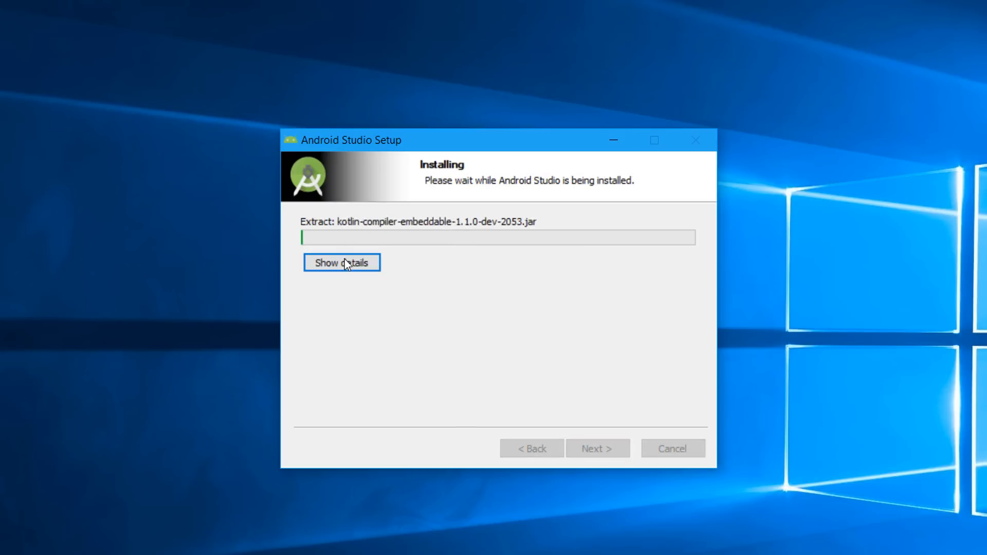
- Watch the detailed install log, then finish setup so Android Studio launches
click(352, 265)
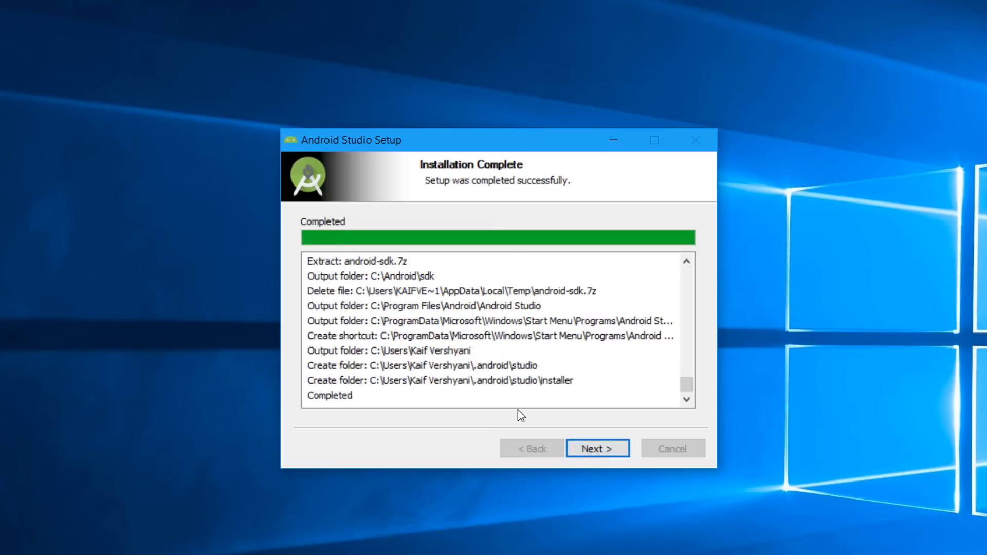
click(603, 455)
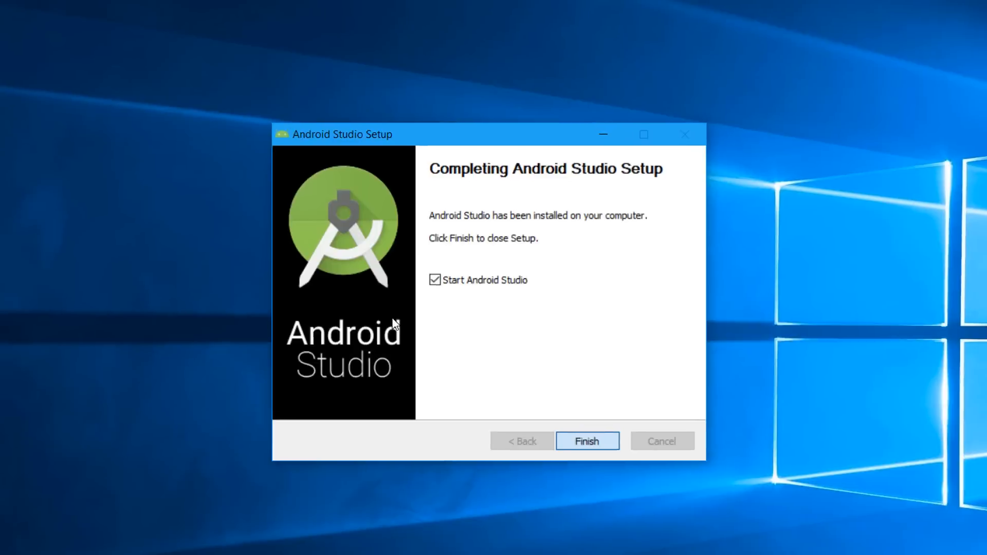
click(603, 456)
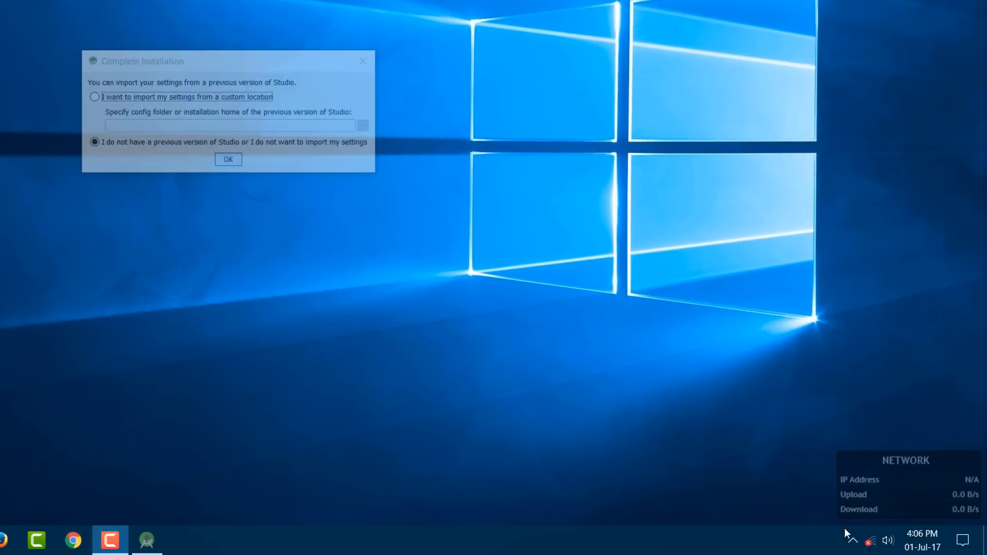
- Turn Wi-Fi back on from the tray, then continue without importing previous Studio settings
click(870, 541)
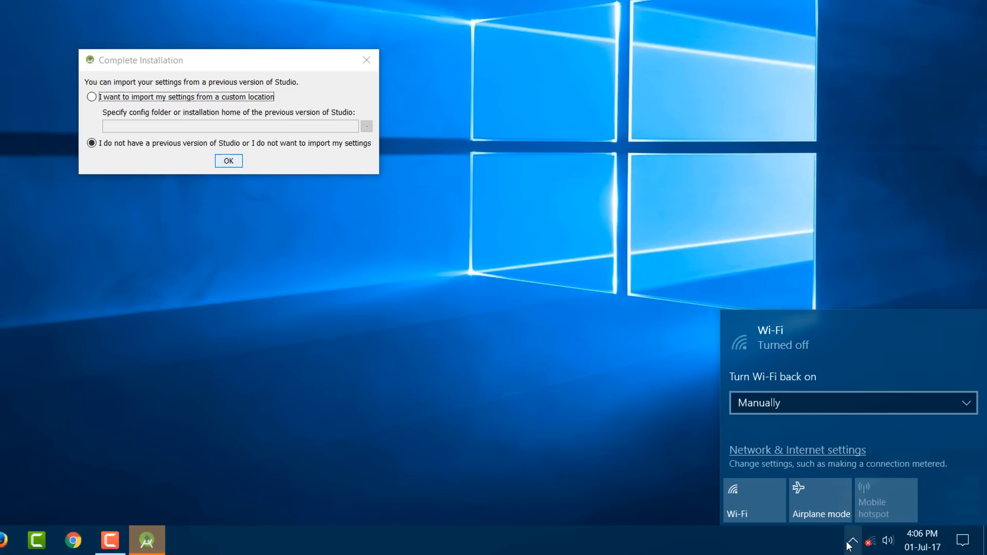
click(746, 507)
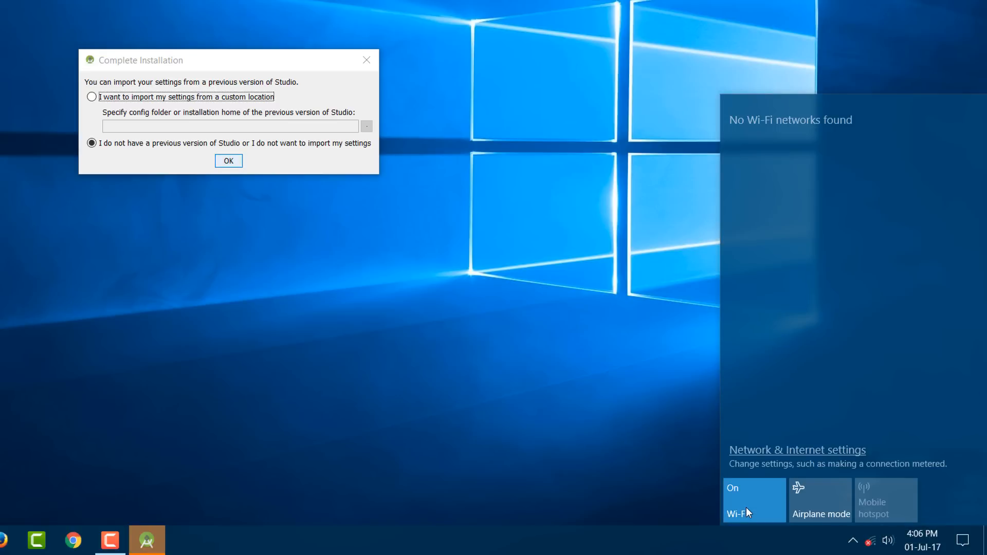
click(673, 276)
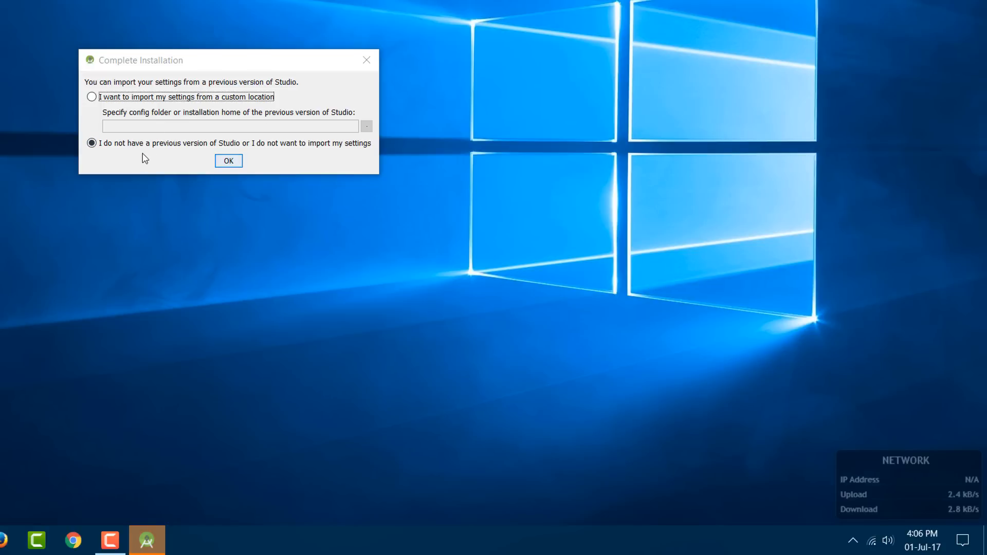
click(230, 161)
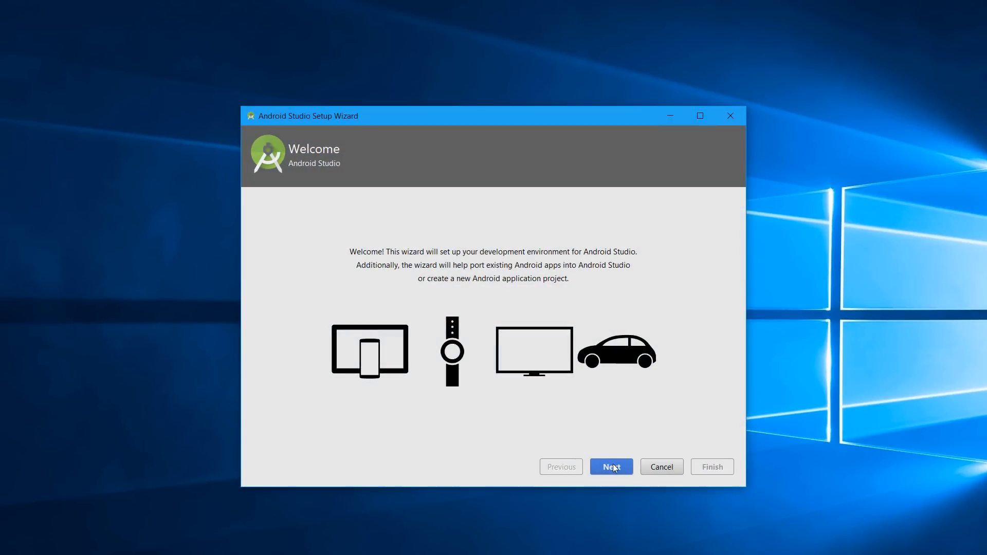
- Choose the Standard setup type and leave the Android Virtual Device out of the components
click(614, 467)
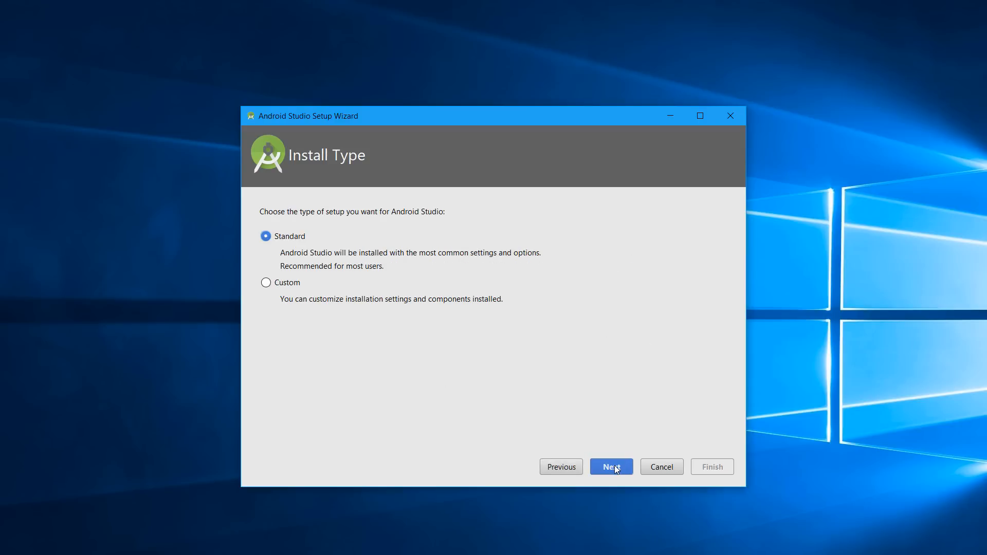
click(614, 466)
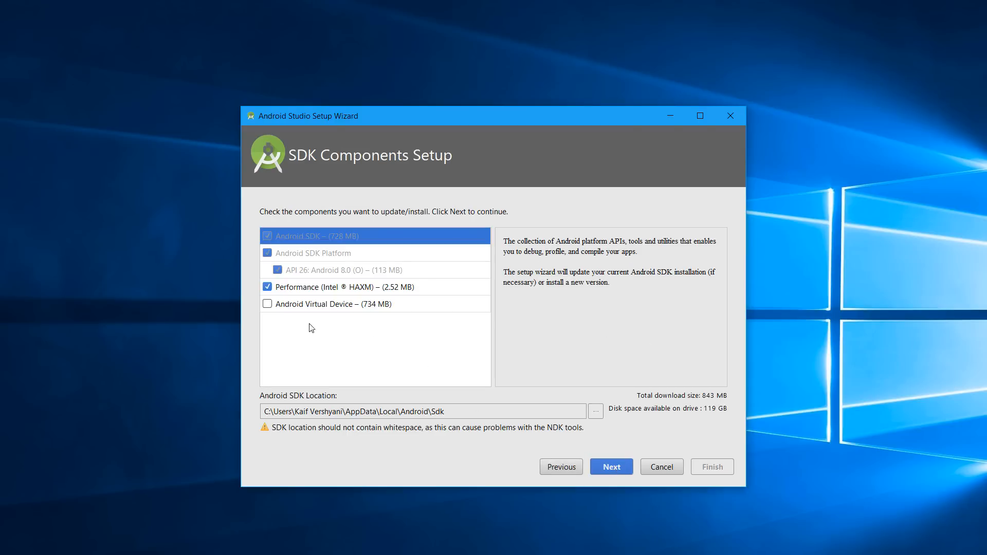
click(268, 305)
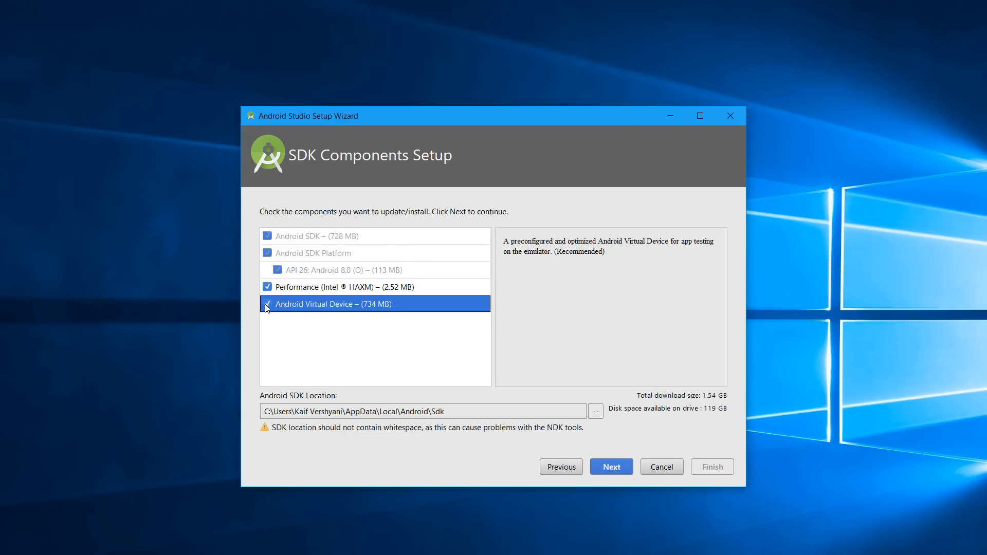
click(268, 305)
click(608, 464)
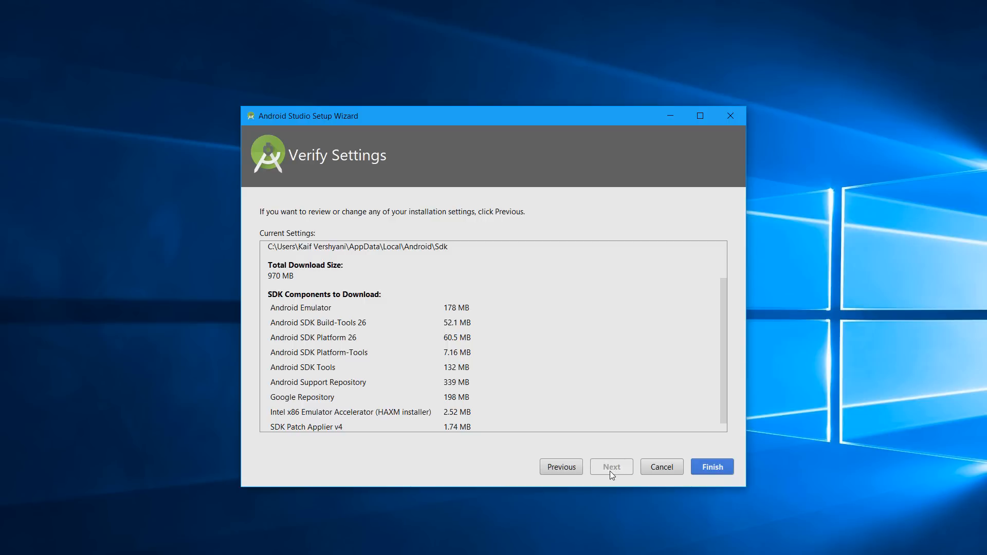
scroll(511, 368, down, 1)
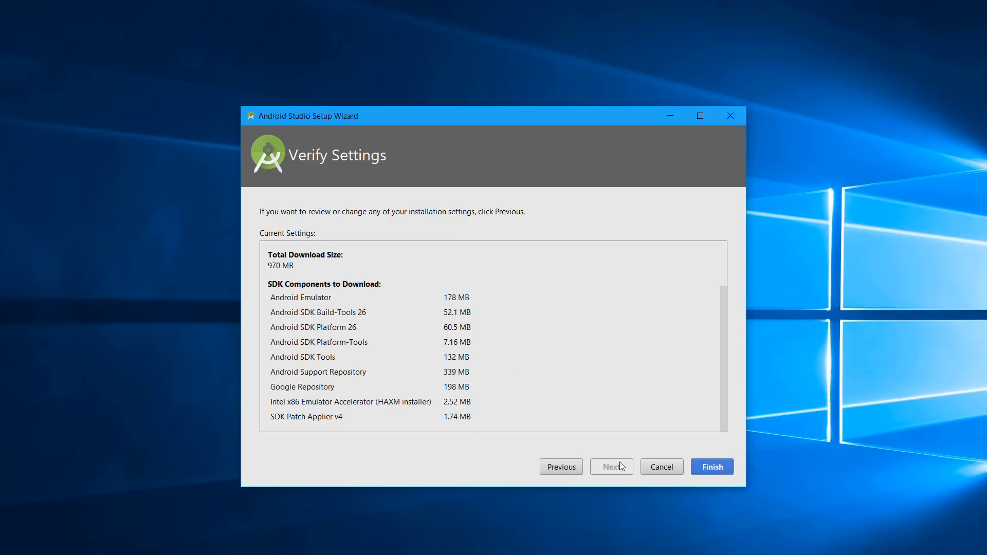
- Start downloading the SDK components and show the detailed download log
click(709, 468)
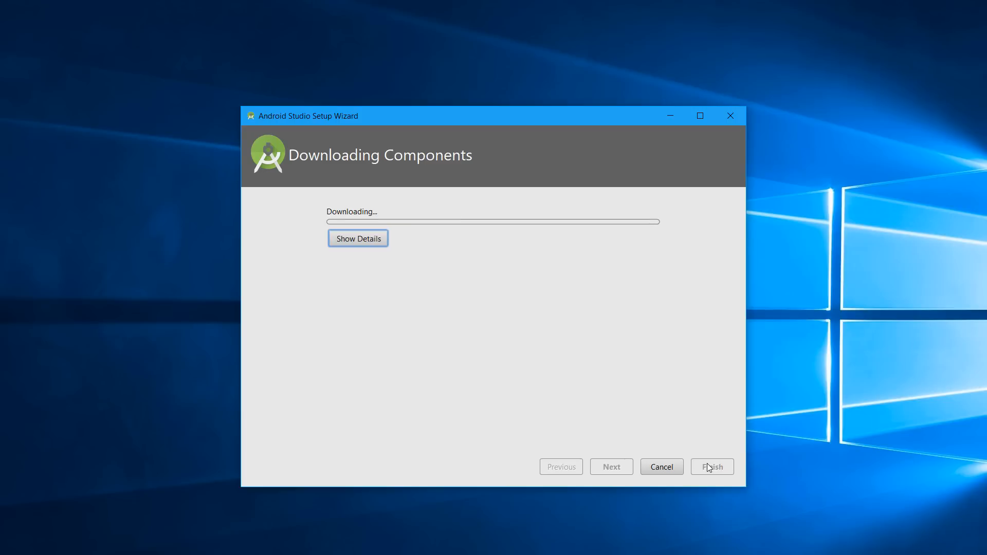
click(352, 243)
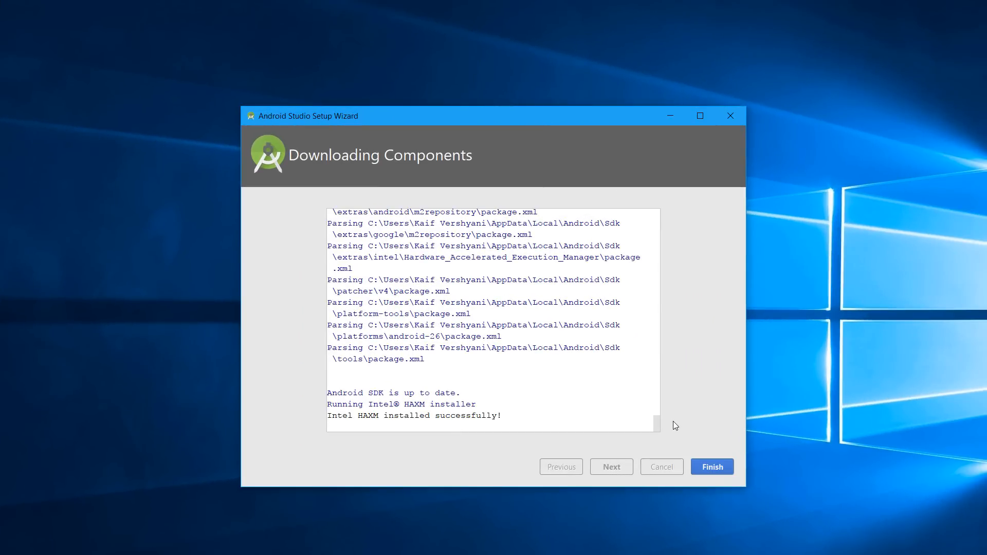
- Start a new project from the Welcome screen, keeping the default application name configuration
click(713, 466)
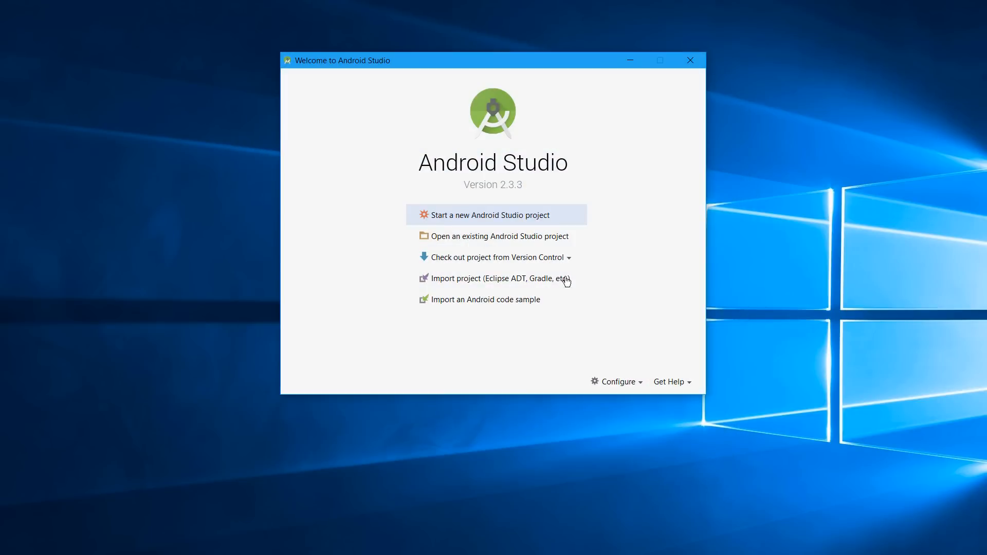
click(500, 218)
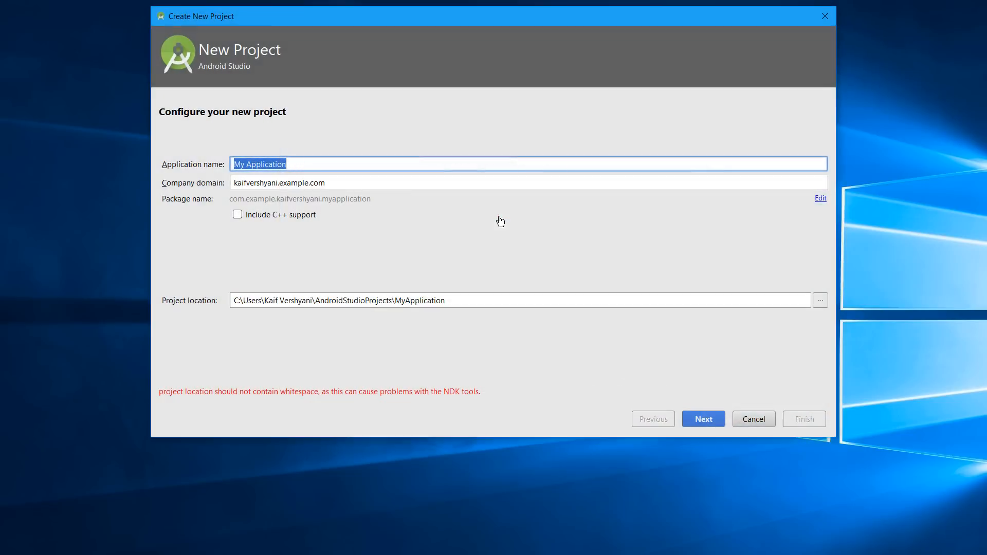
key(End)
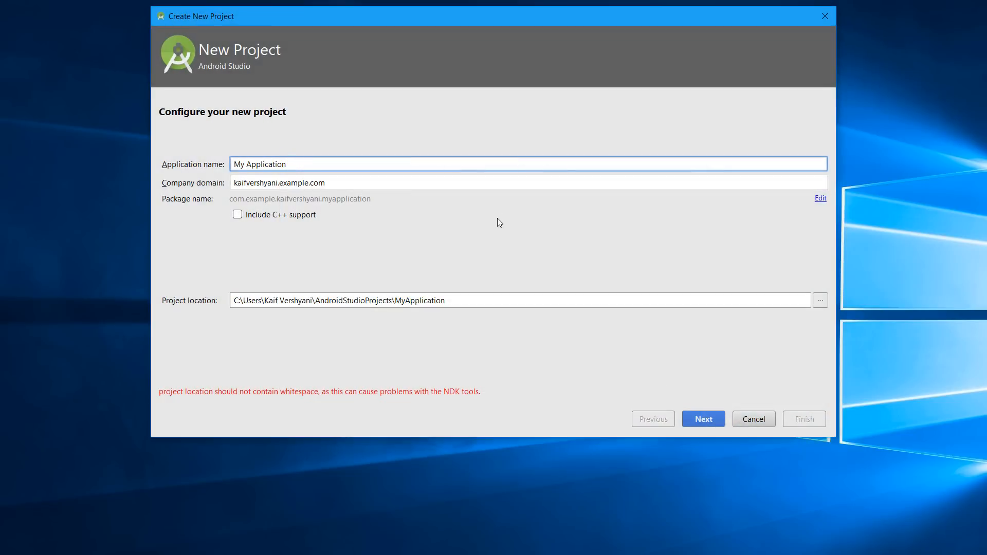
text(Demo)
click(699, 419)
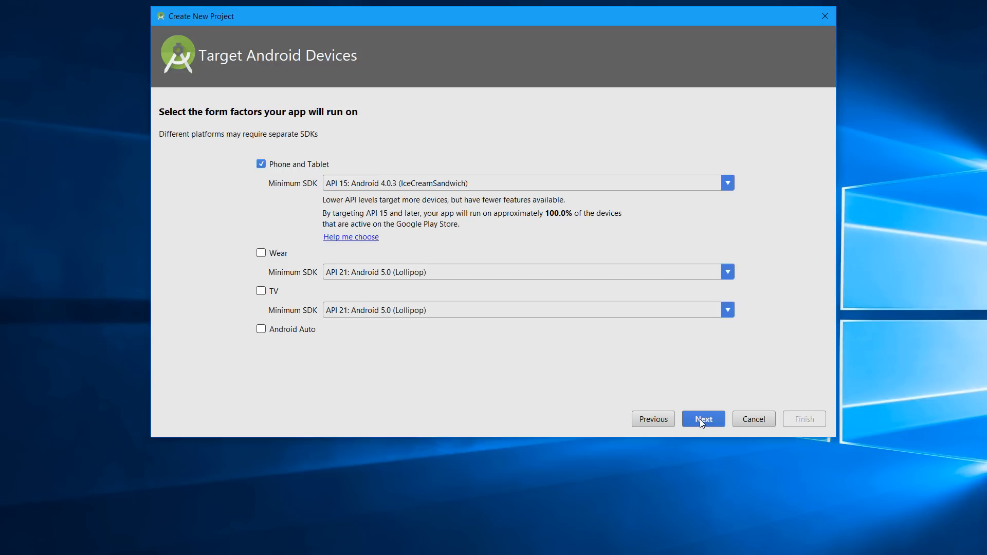
- Keep API 15 as the phone minimum SDK, let components install, and choose Basic Activity
click(529, 184)
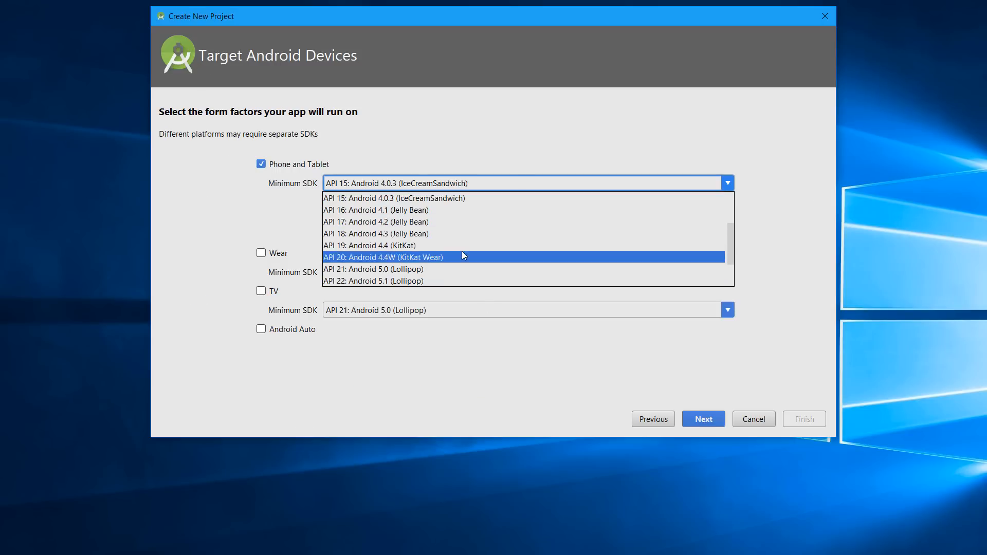
scroll(467, 259, down, 2)
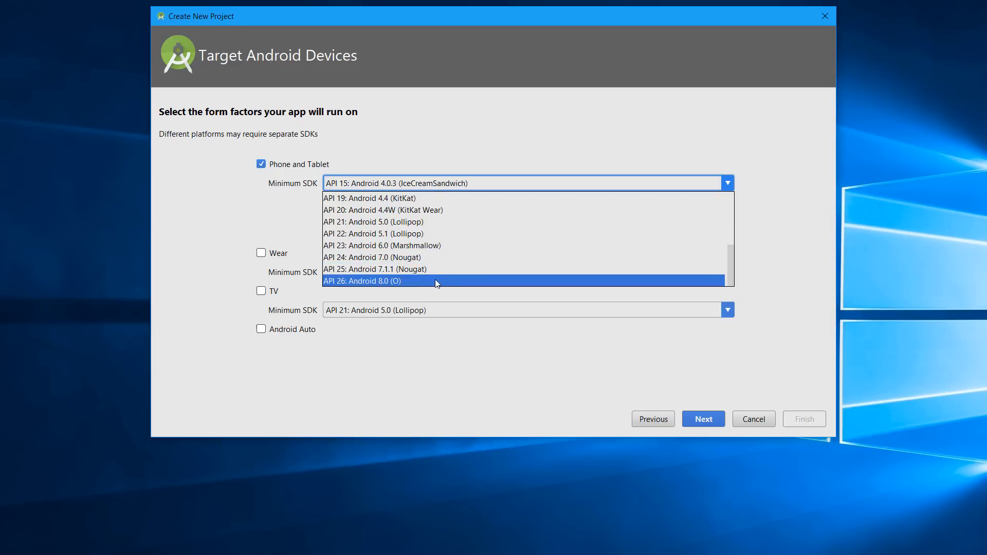
scroll(432, 279, up, 3)
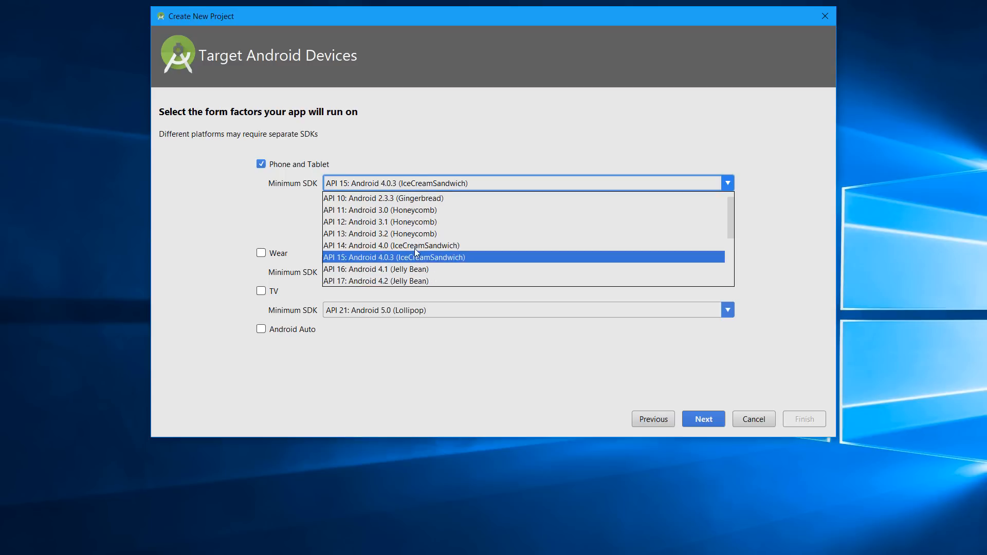
click(417, 257)
click(701, 419)
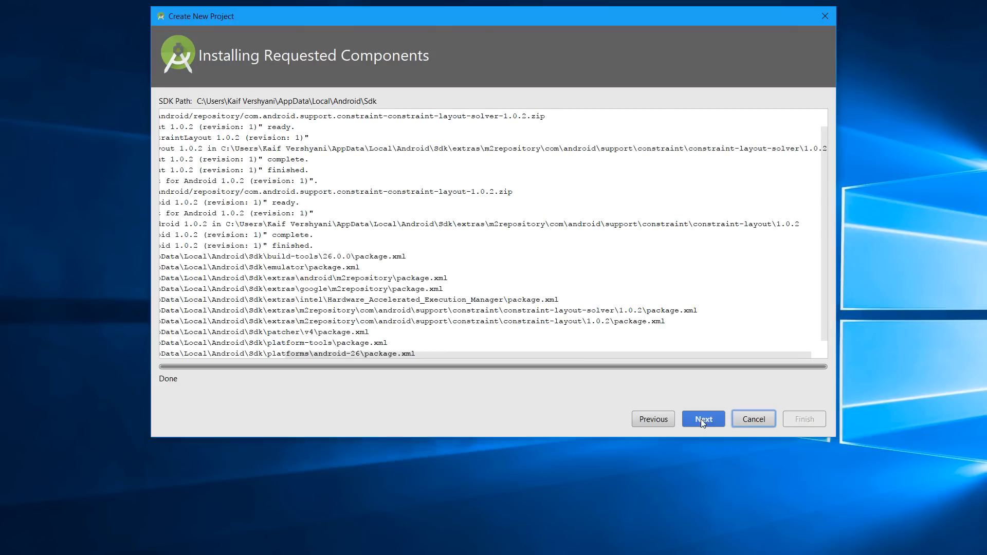
click(702, 418)
click(343, 167)
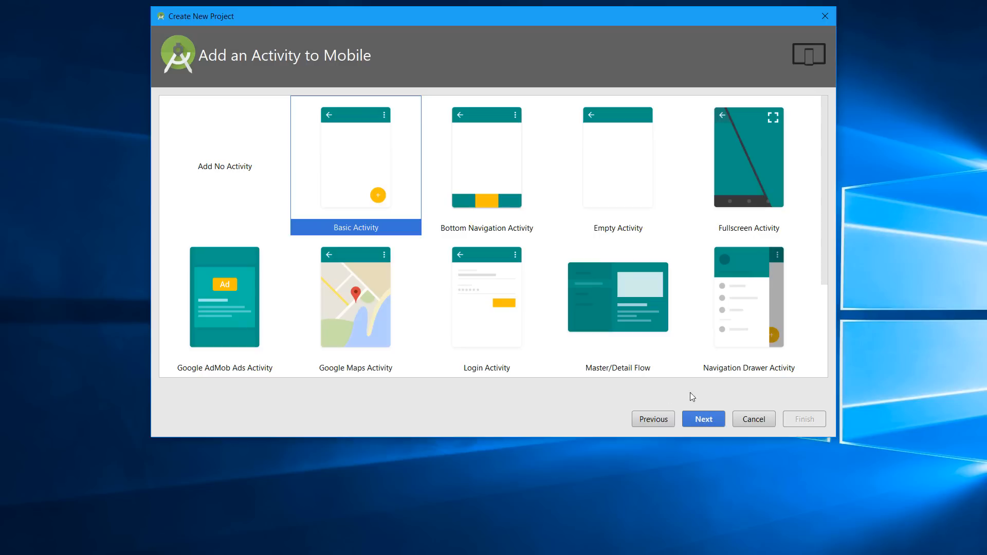
- Keep MainActivity, activity_main and menu_main defaults and finish creating MyApplicationDemo
click(622, 209)
click(366, 186)
click(698, 419)
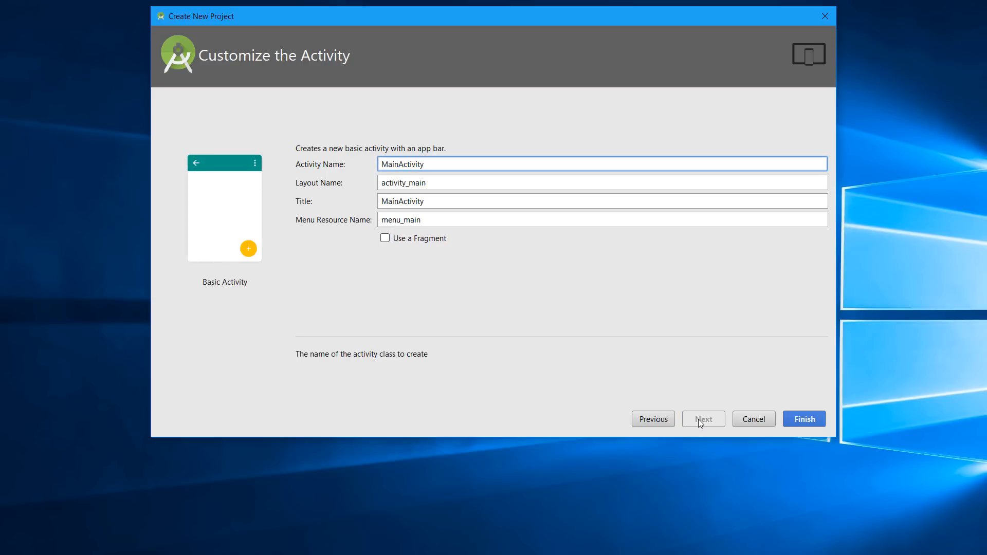
click(813, 419)
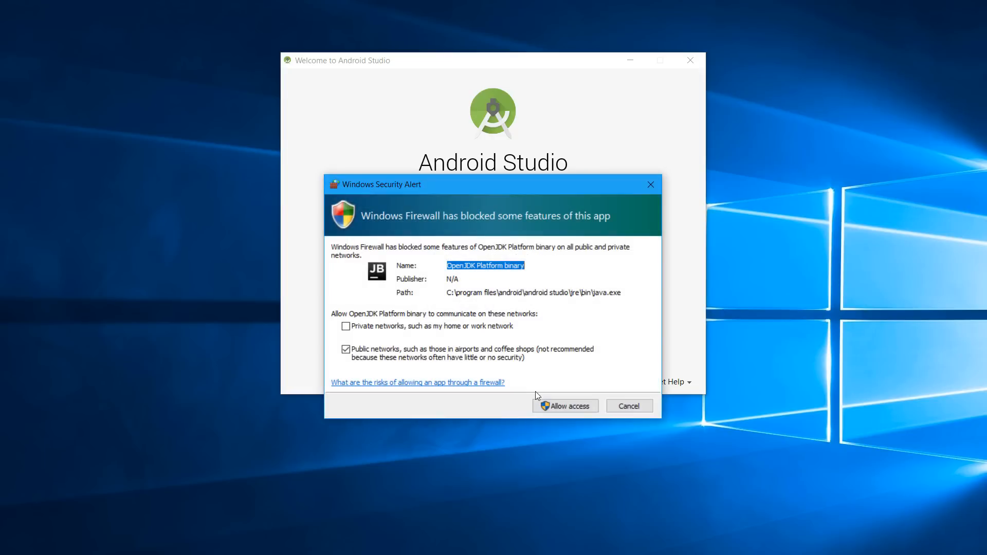
- Allow access on the firewall alert and close the Tip of the Day
click(585, 406)
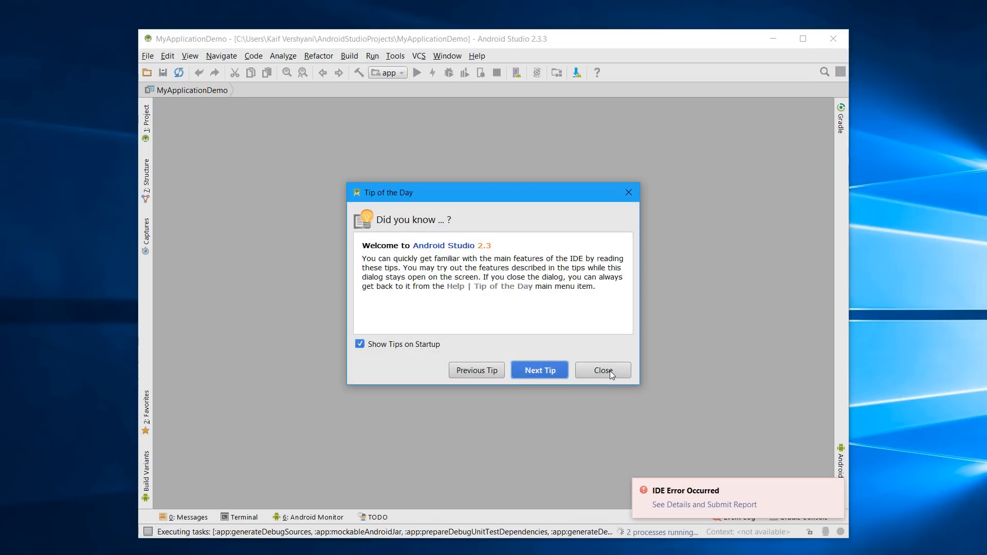
click(604, 370)
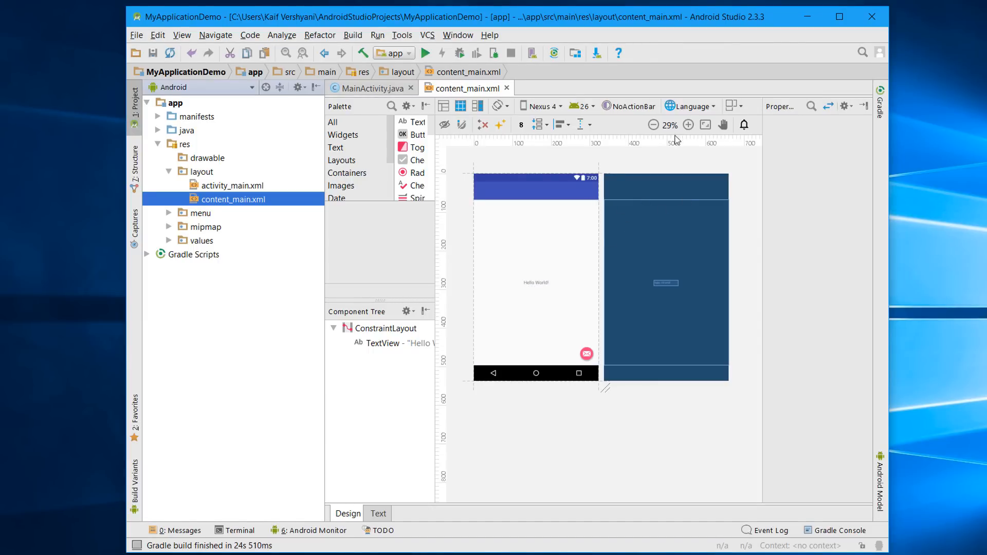
- Zoom the preview to 50%, set the TextView text to NOIS Tech, and run the app
click(687, 124)
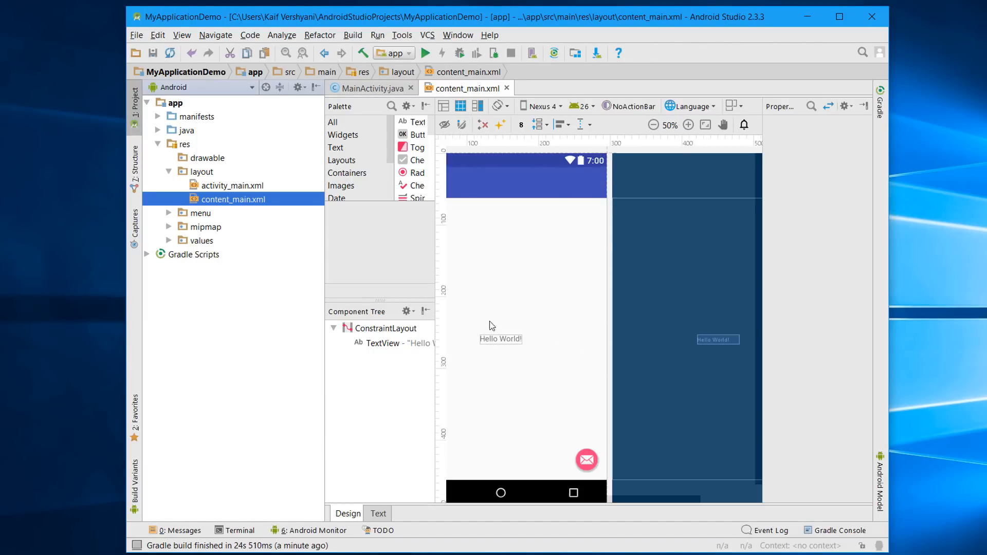
click(496, 340)
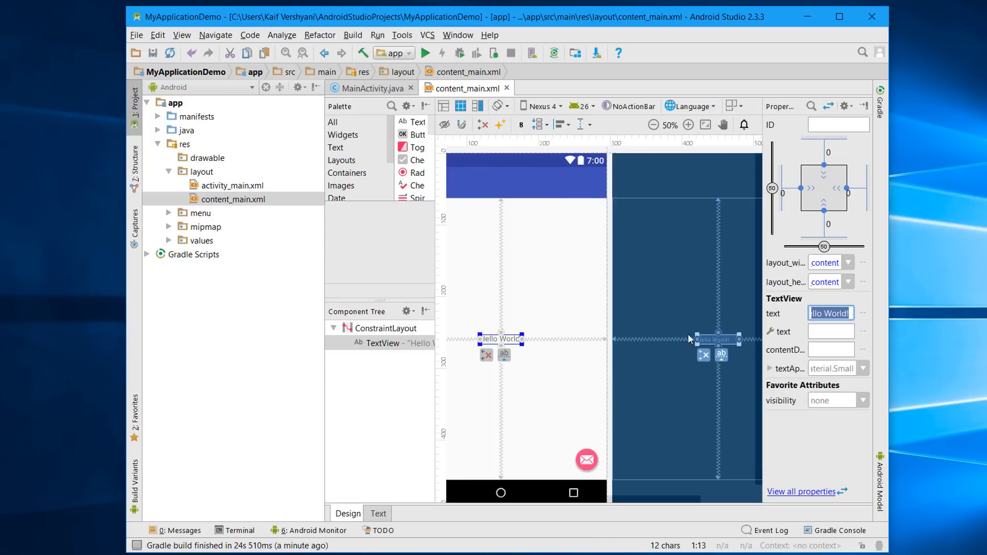
text(N)
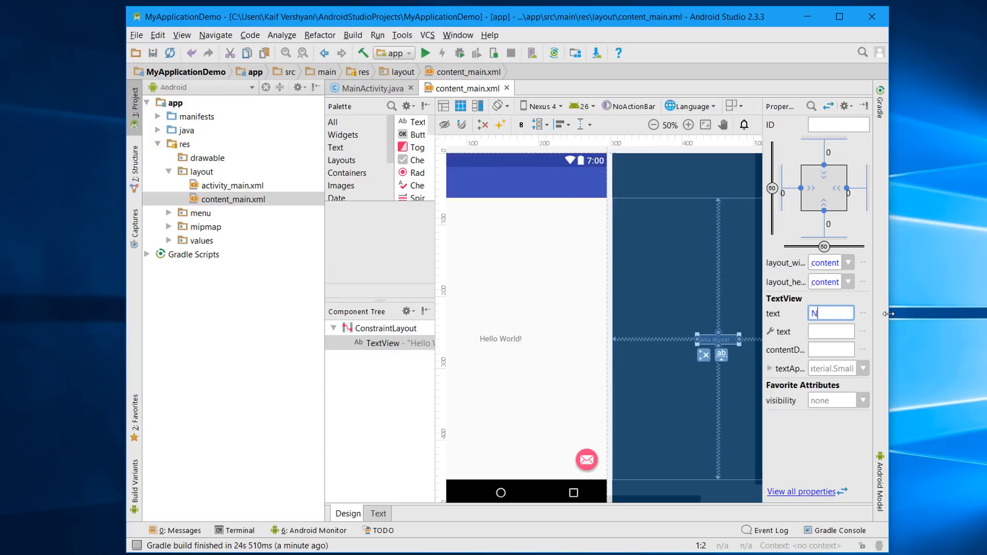
text(Ols)
text(S)
text(T)
text(ech)
key(Return)
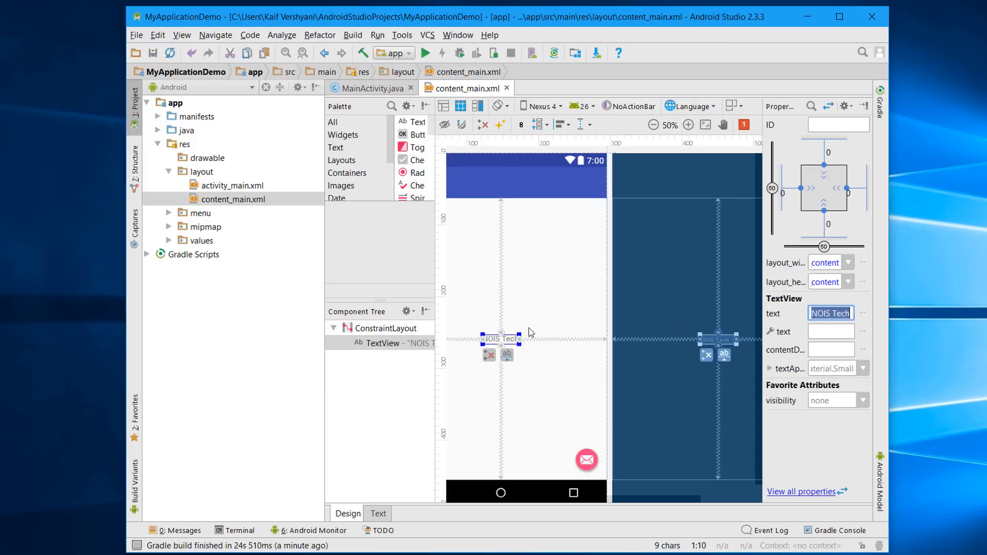
click(471, 270)
click(427, 54)
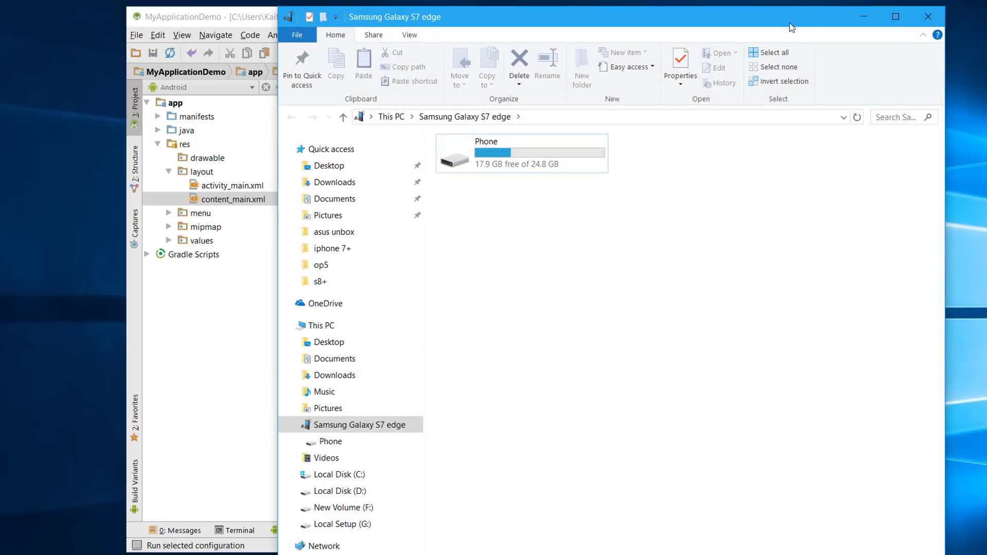
- Move the phone's Explorer window aside and close it so the device can appear
drag(790, 28, 975, 122)
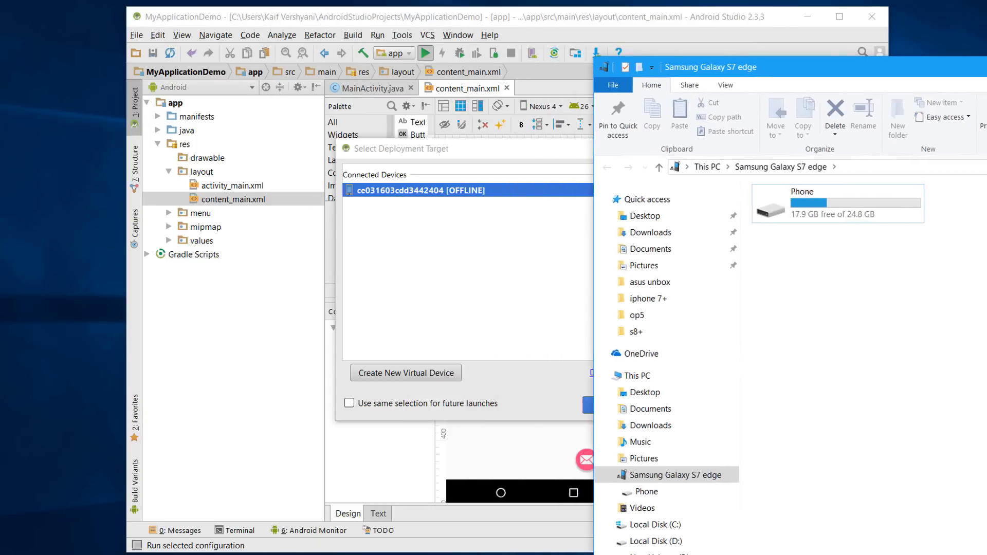
key(alt+F4)
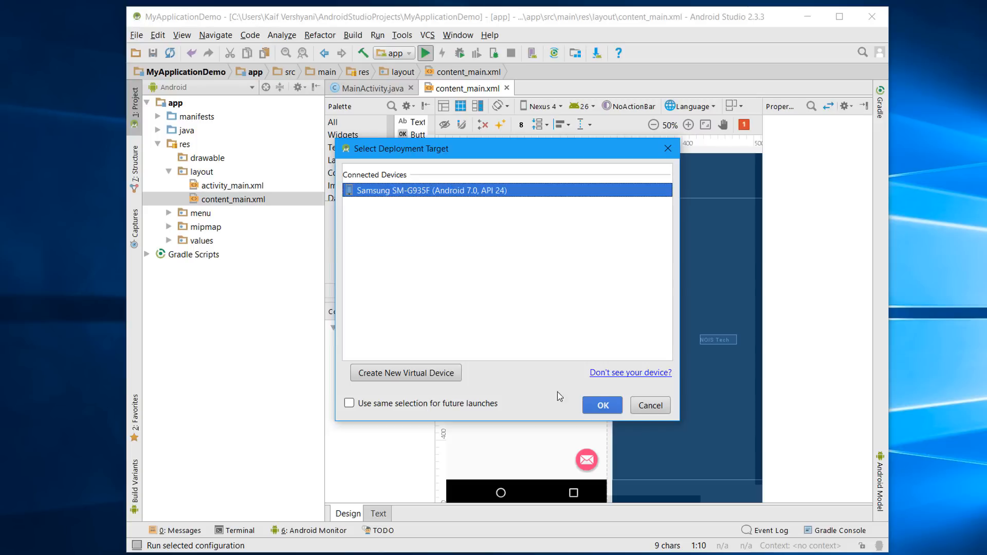
- Deploy to the Samsung phone, accepting the license and installing Android SDK Platform 24
click(604, 405)
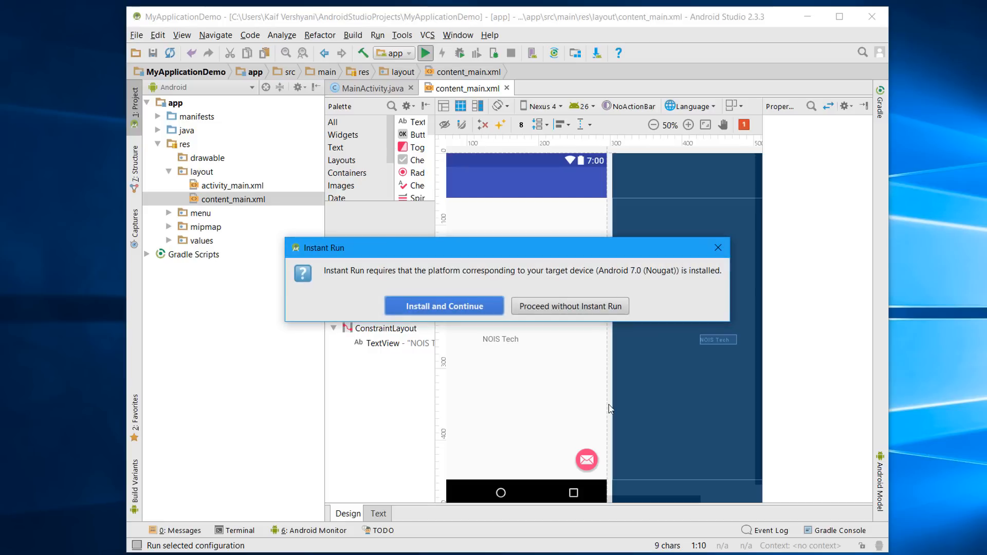
click(432, 307)
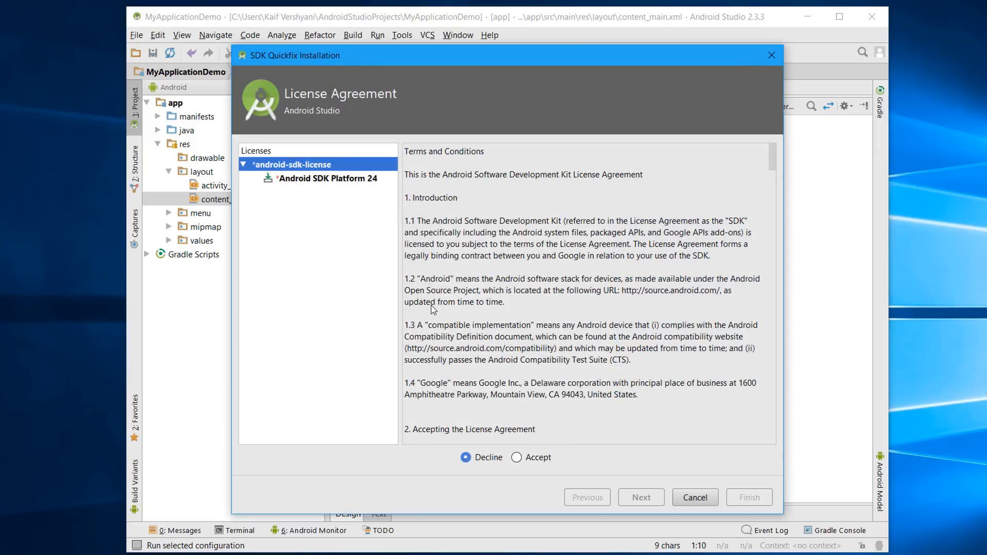
click(543, 461)
click(642, 499)
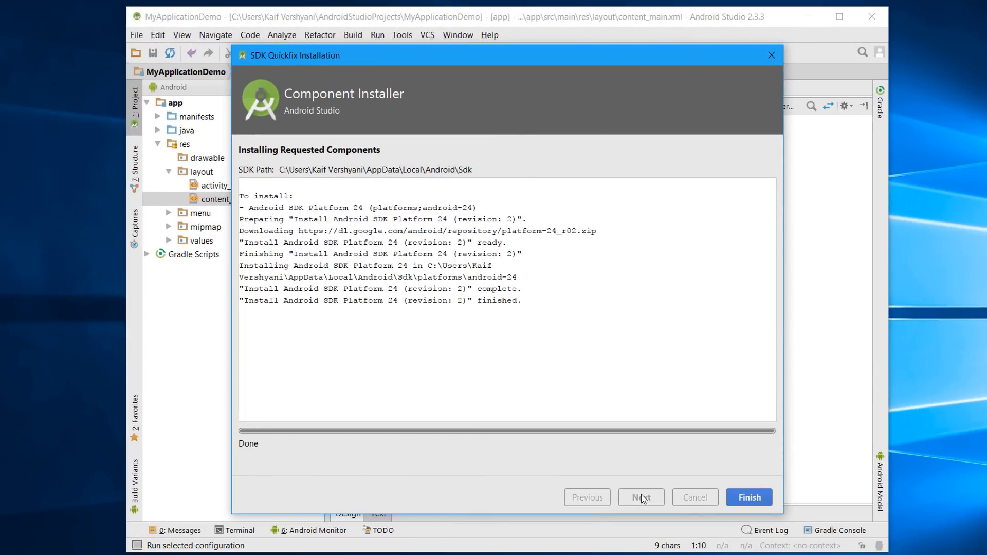
click(750, 500)
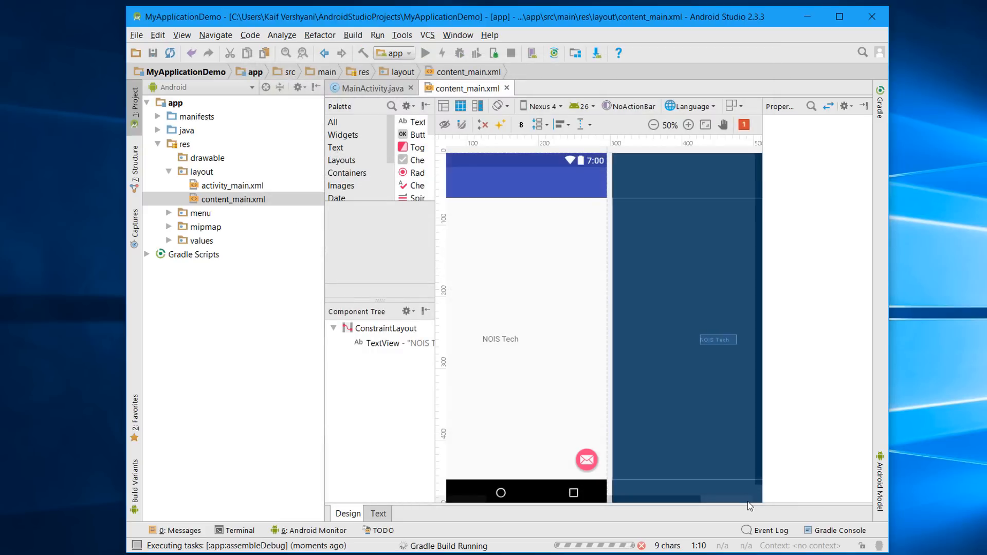